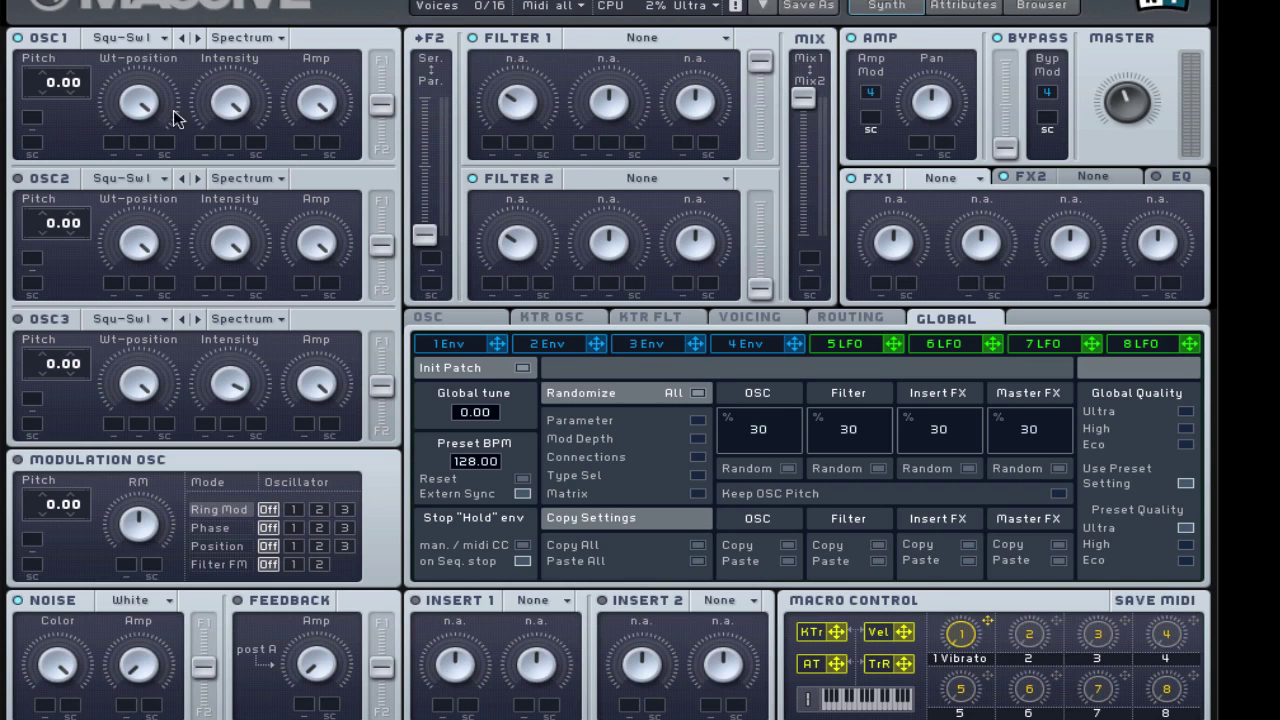
Route OSC1 and OSC2 fully to Filter 1, pitching OSC1 to -12.00 and OSC2 to -7.00
left_click_drag(381, 104, 381, 62)
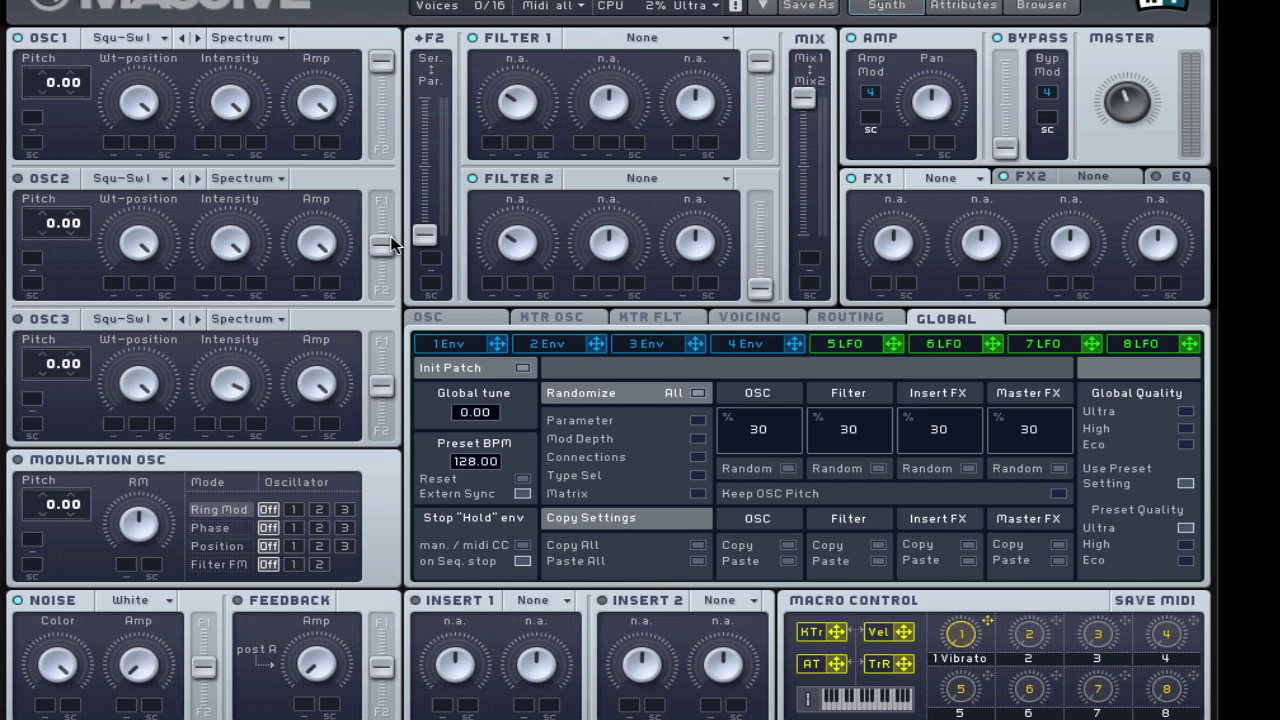
left_click_drag(381, 245, 381, 202)
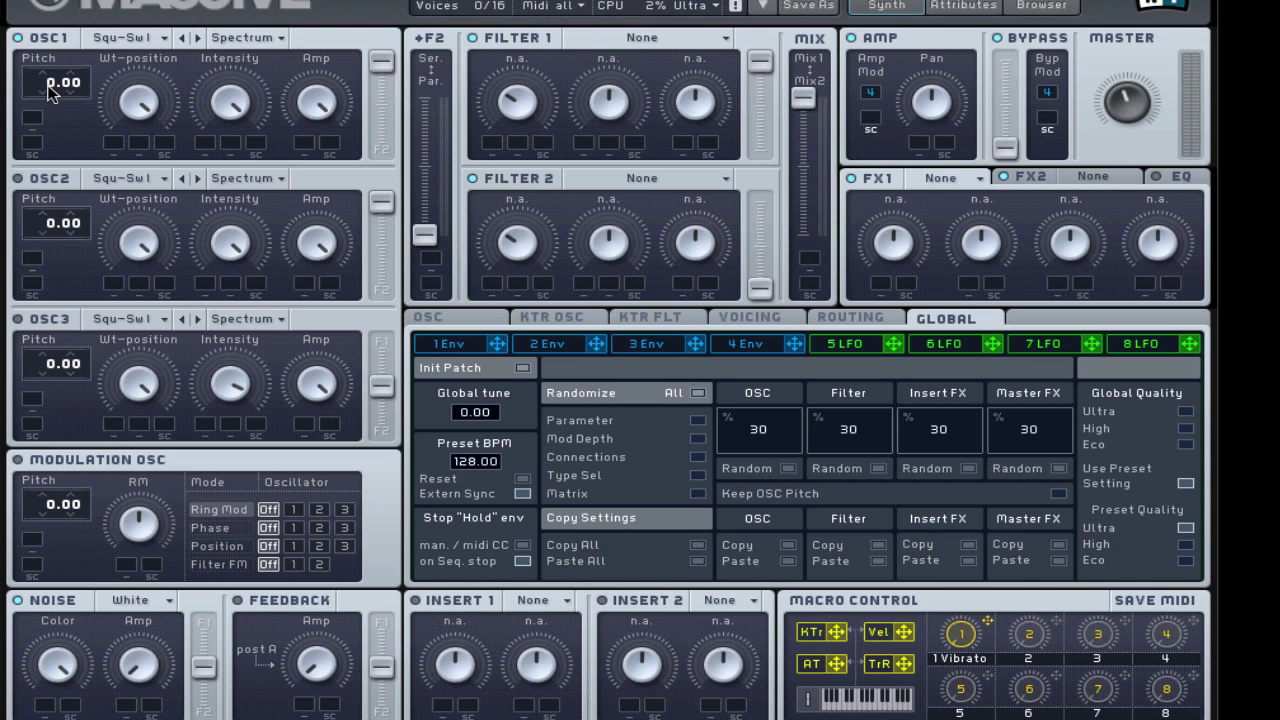
left_click_drag(47, 90, 53, 120)
scroll(46, 240, "down", 1)
Switch Filter 1 to the Lowpass 4 type and turn its resonance down
left_click(655, 40)
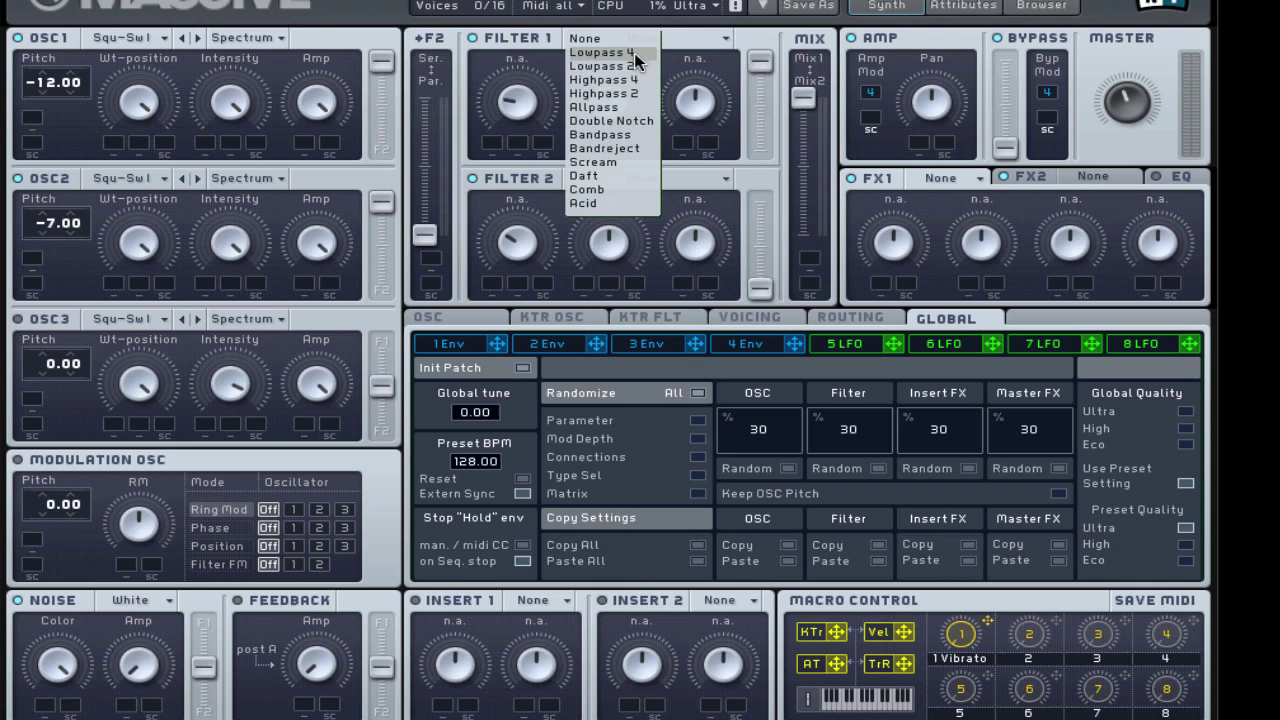
left_click(633, 52)
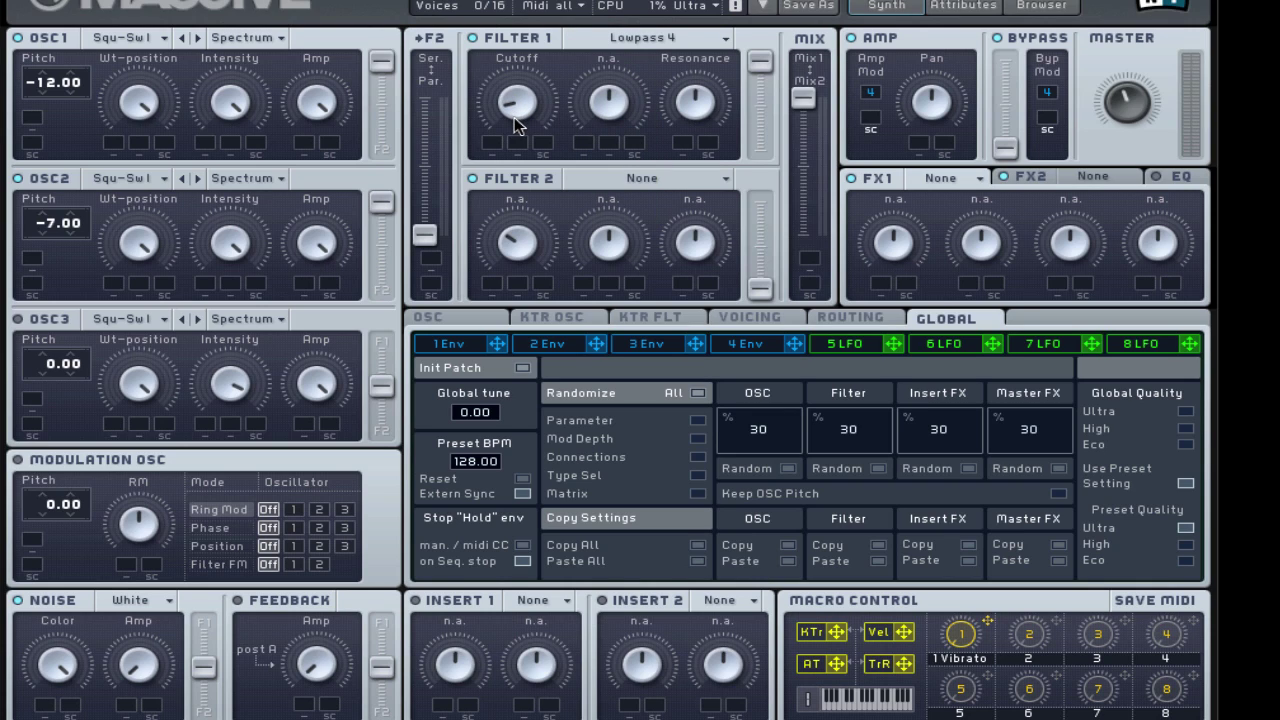
left_click_drag(688, 104, 679, 145)
Assign envelope 1 to Filter 1 cutoff with short attack, near-zero sustain and shorter decay
left_click(455, 344)
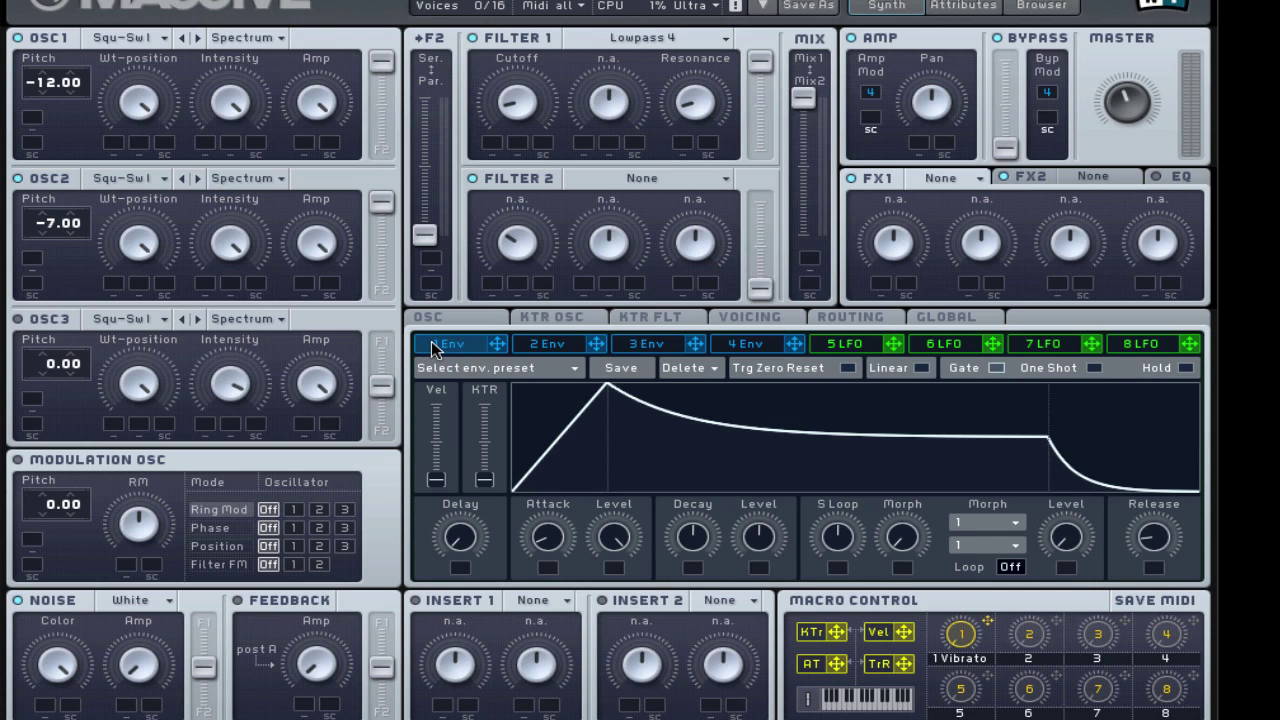
left_click_drag(497, 344, 505, 52)
left_click_drag(540, 548, 548, 555)
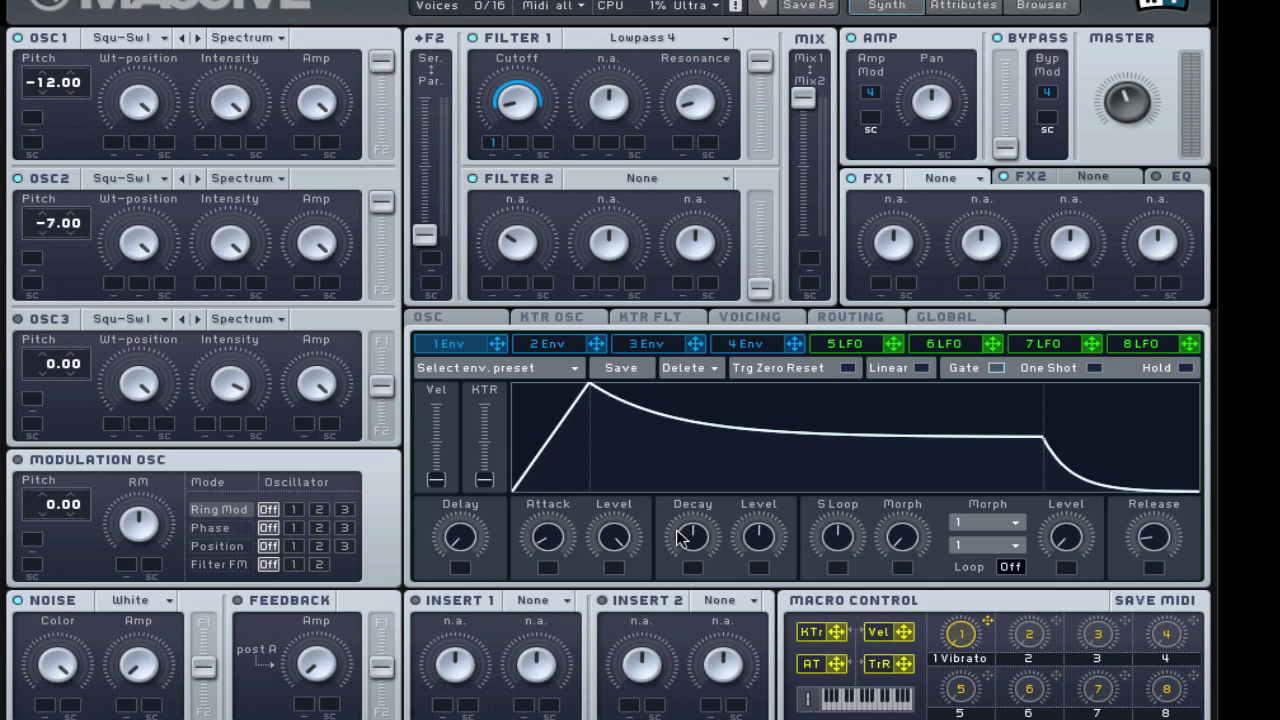
left_click_drag(772, 541, 760, 655)
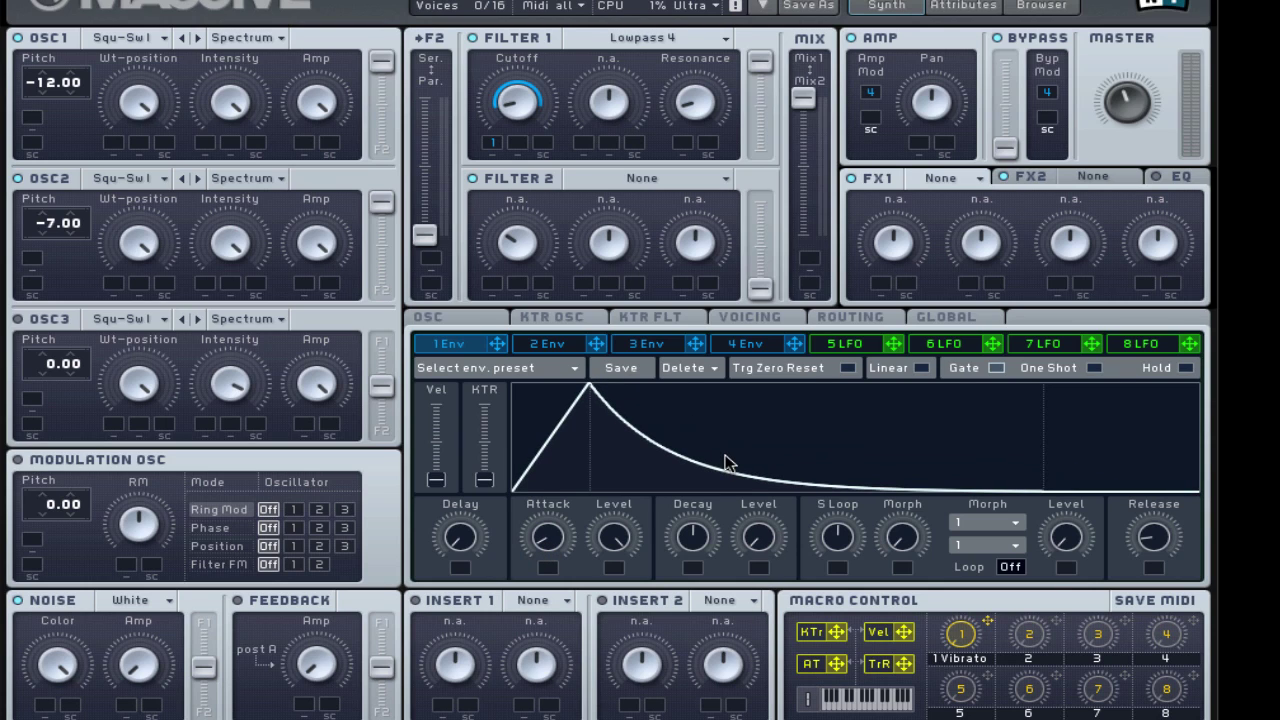
left_click_drag(694, 535, 694, 567)
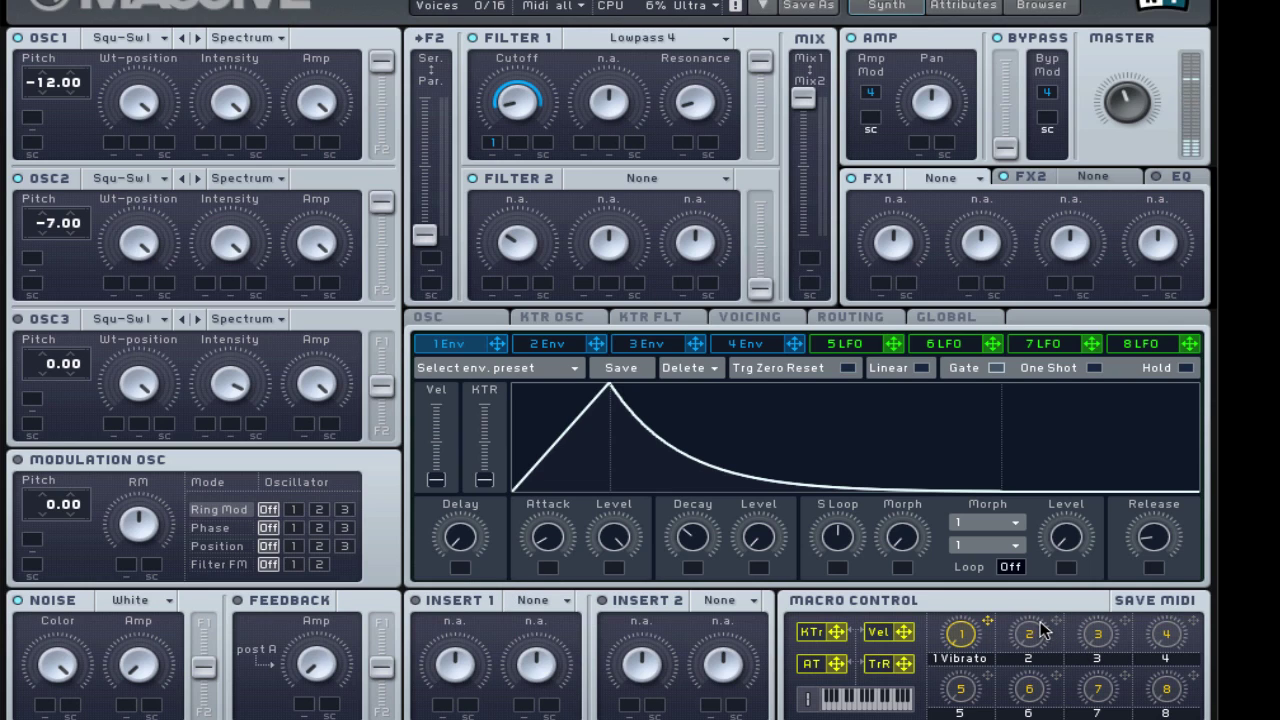
Assign macro 2 to Filter 1 cutoff and envelope 1 decay, then turn it to audition
left_click_drag(906, 412, 514, 117)
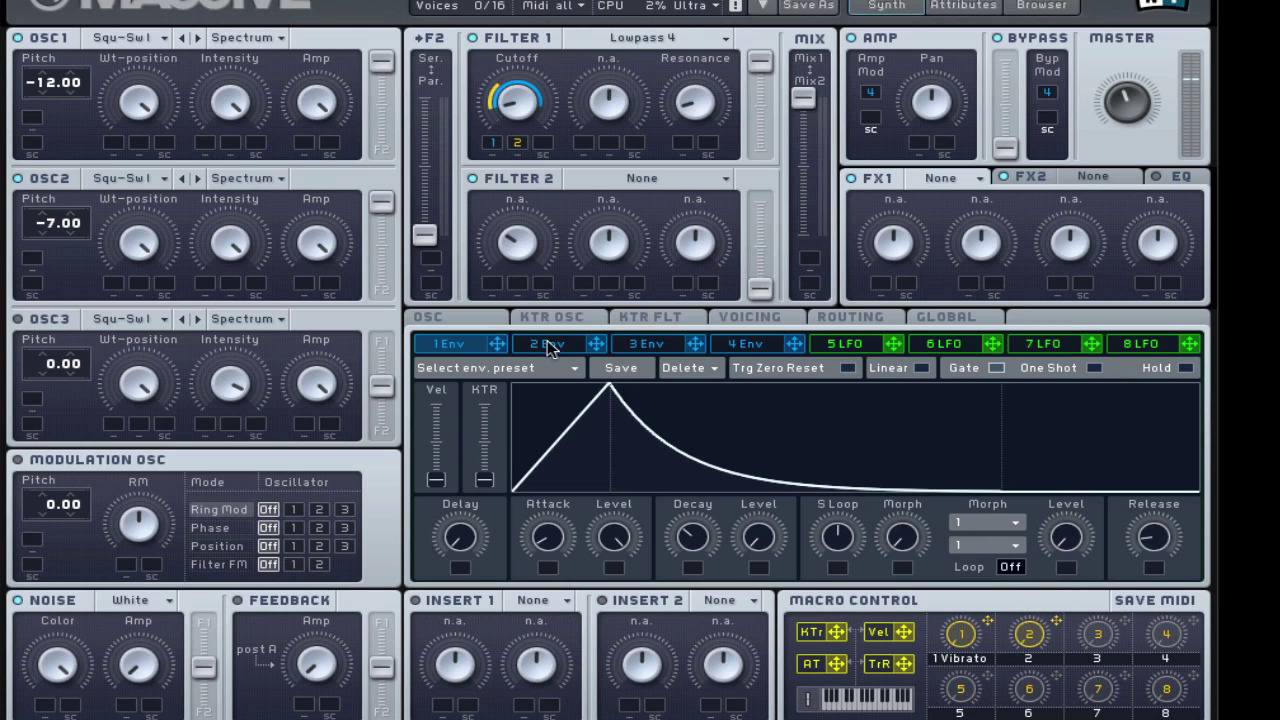
left_click_drag(1058, 624, 694, 540)
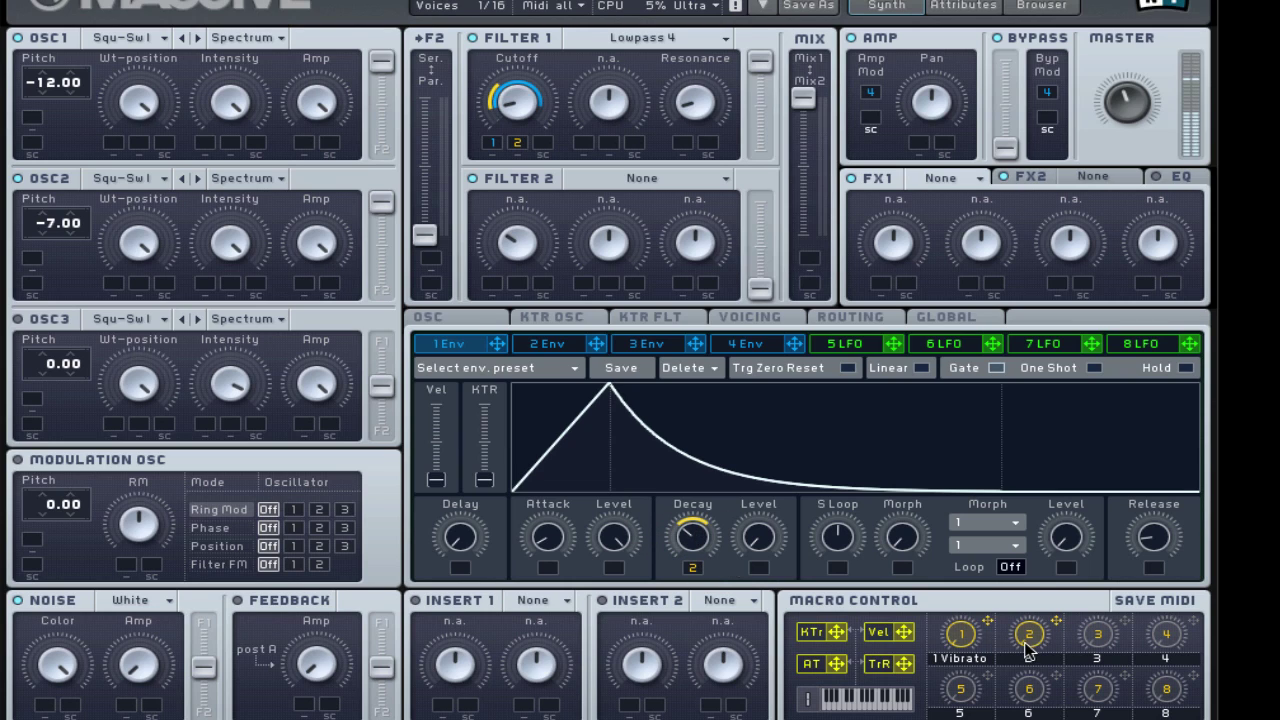
mouse_move(1035, 632)
left_mouse_down()
mouse_move(1058, 540)
mouse_move(1046, 645)
left_mouse_up()
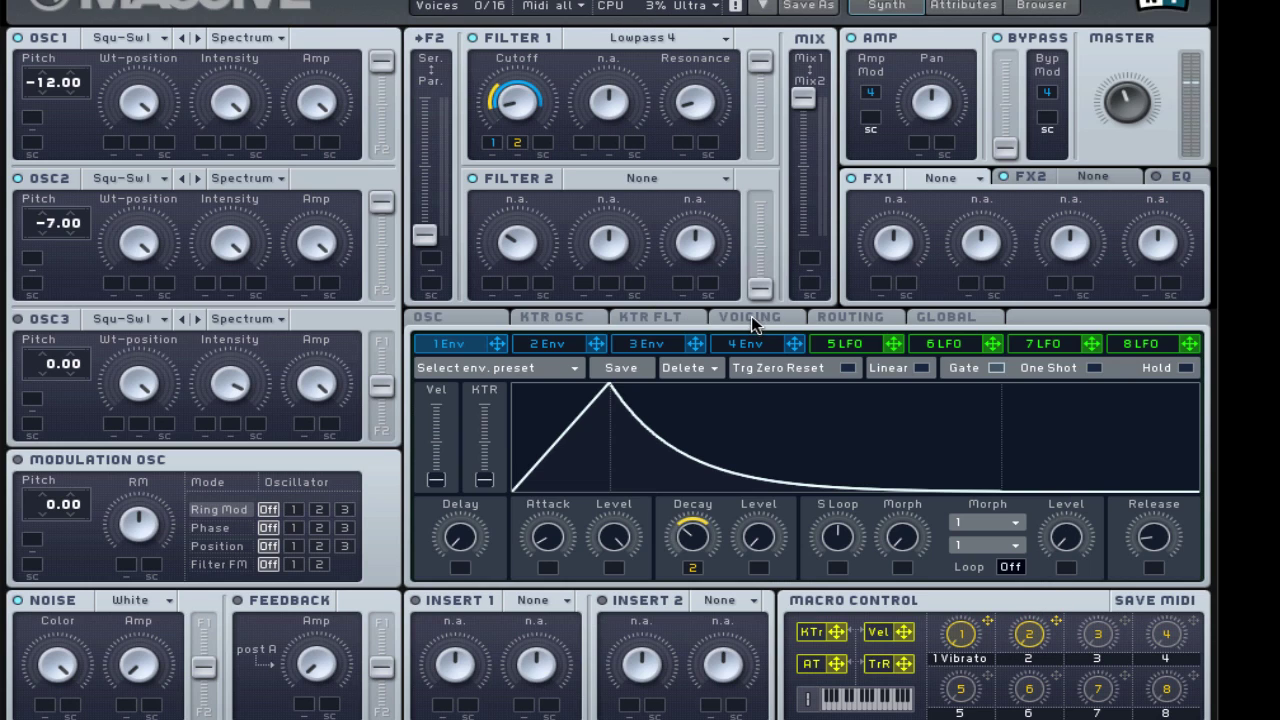
Set unisono to 4 voices and switch Pan Position on in the Voicing settings
left_click(750, 316)
left_click_drag(500, 430, 513, 418)
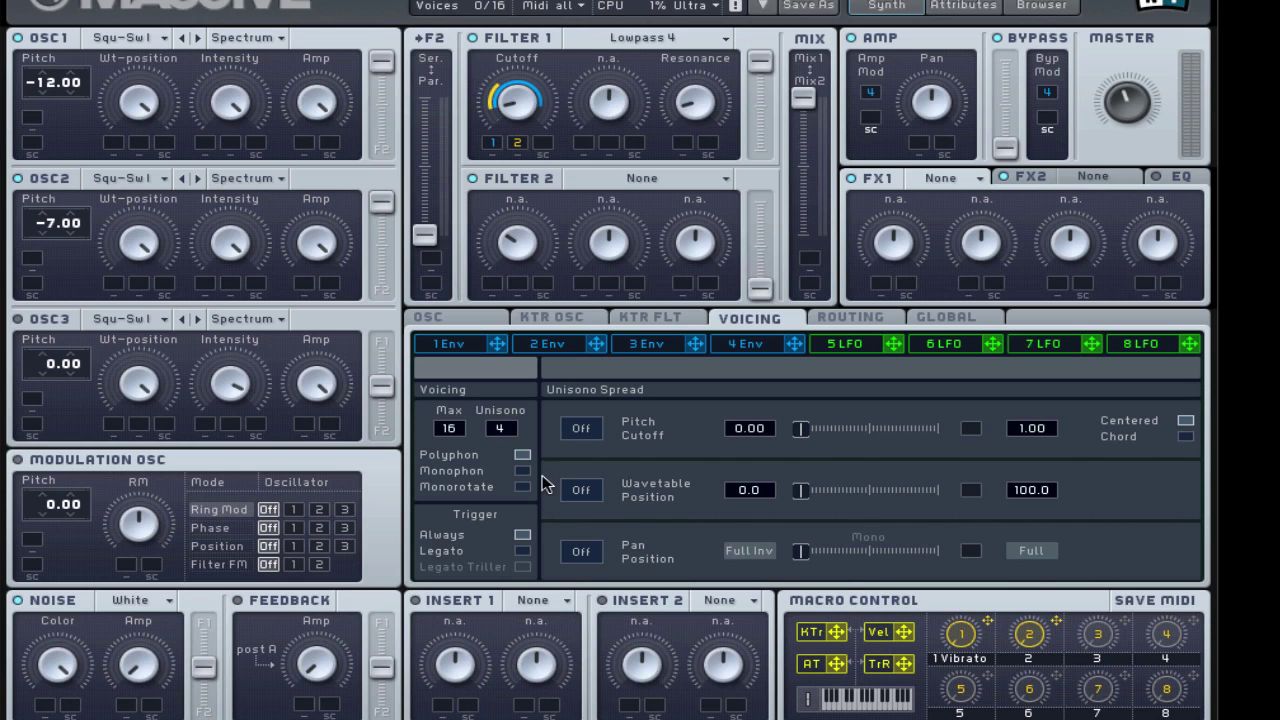
left_click(584, 551)
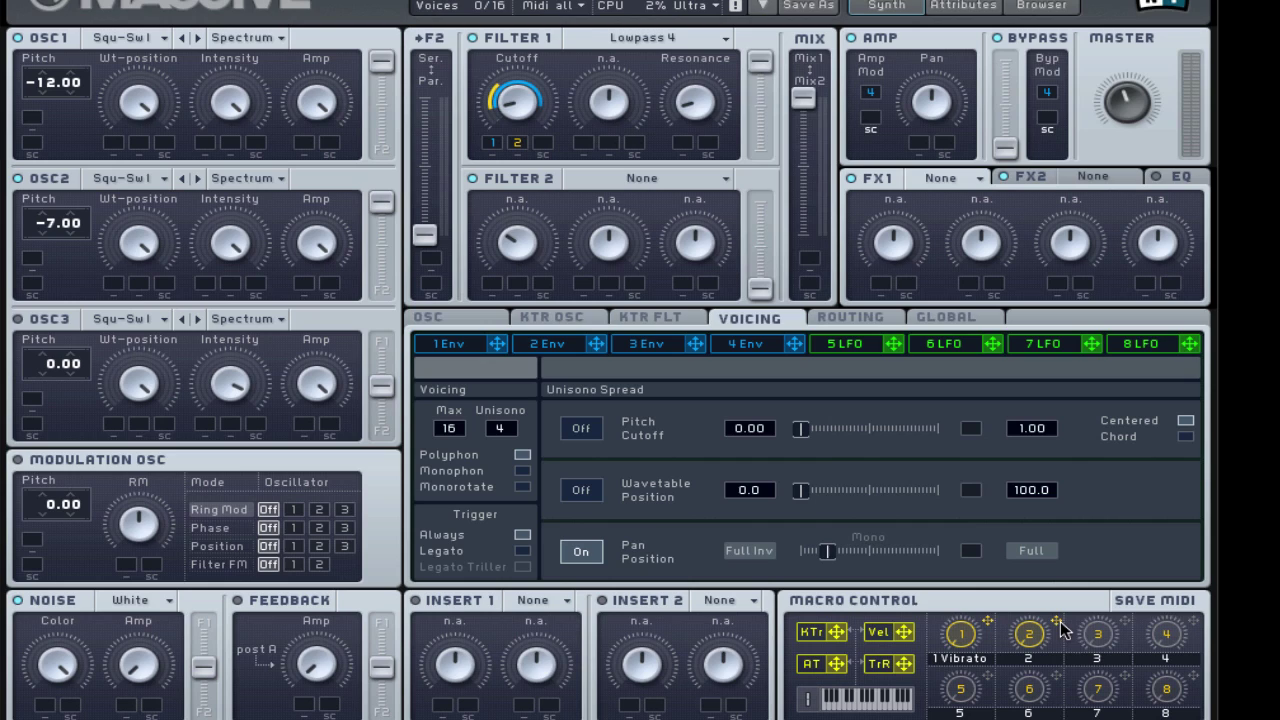
Assign macro 2 to Pan Position with a short modulation range, then sweep it to audition
left_click_drag(1057, 622, 975, 557)
left_click_drag(975, 557, 980, 428)
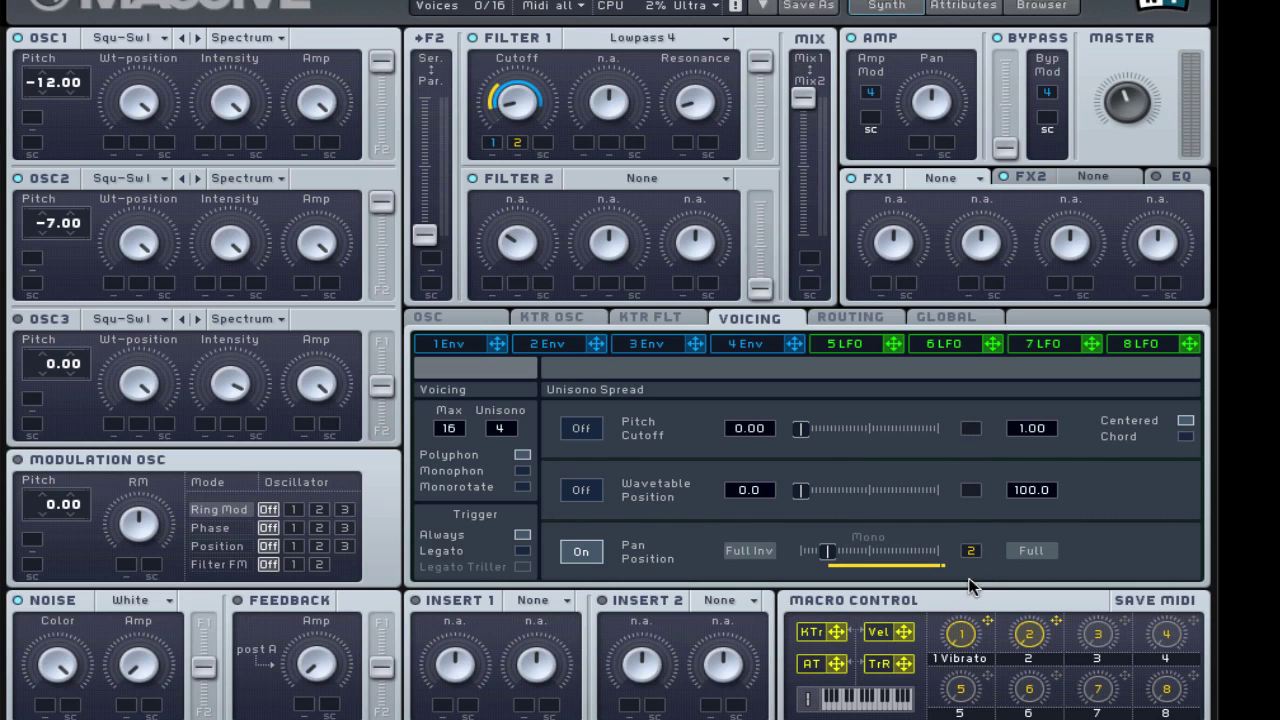
left_click_drag(970, 550, 970, 610)
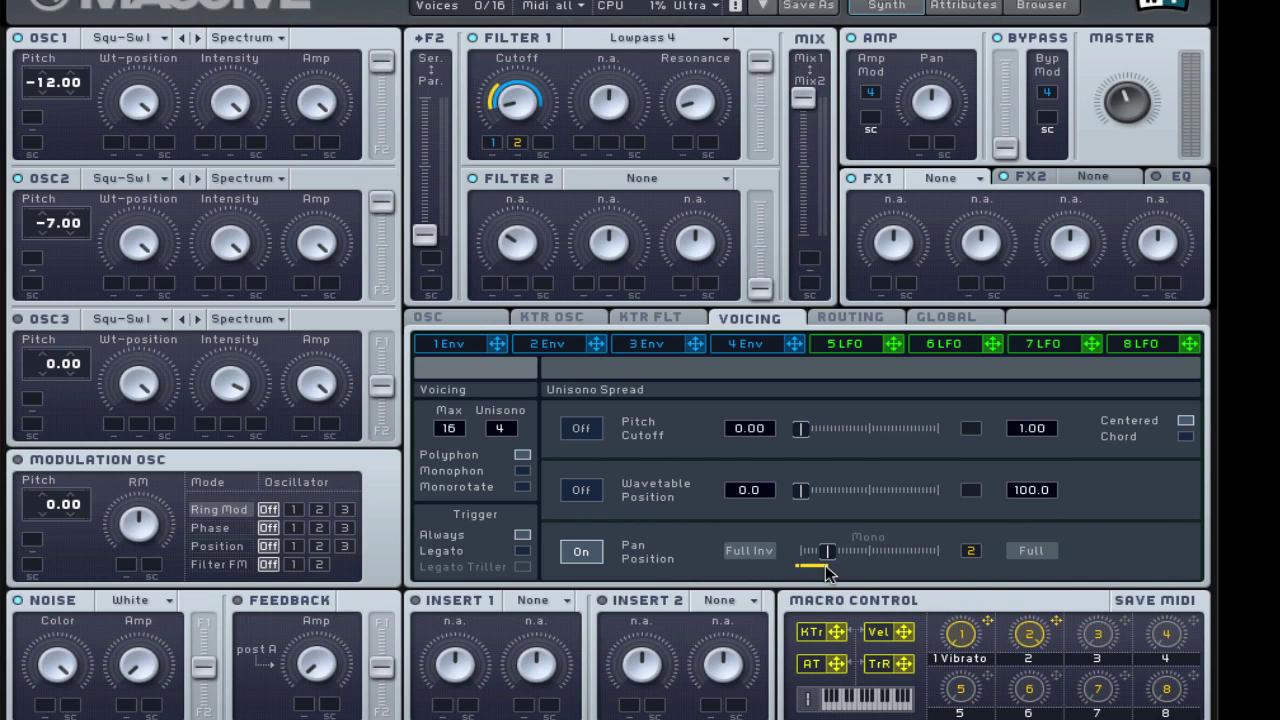
left_click_drag(1031, 638, 1040, 714)
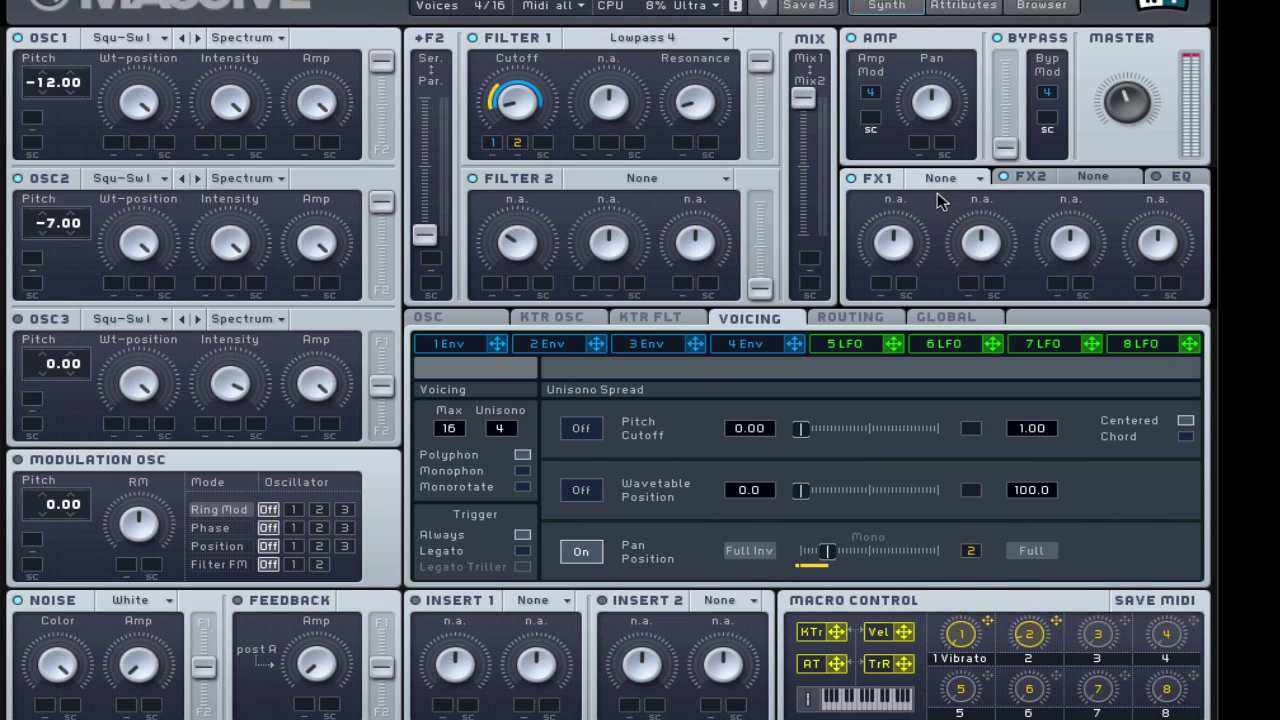
Assign macro 2 to the EQ Low Shelf and High Shelf, setting the low shelf depth
left_click(1180, 177)
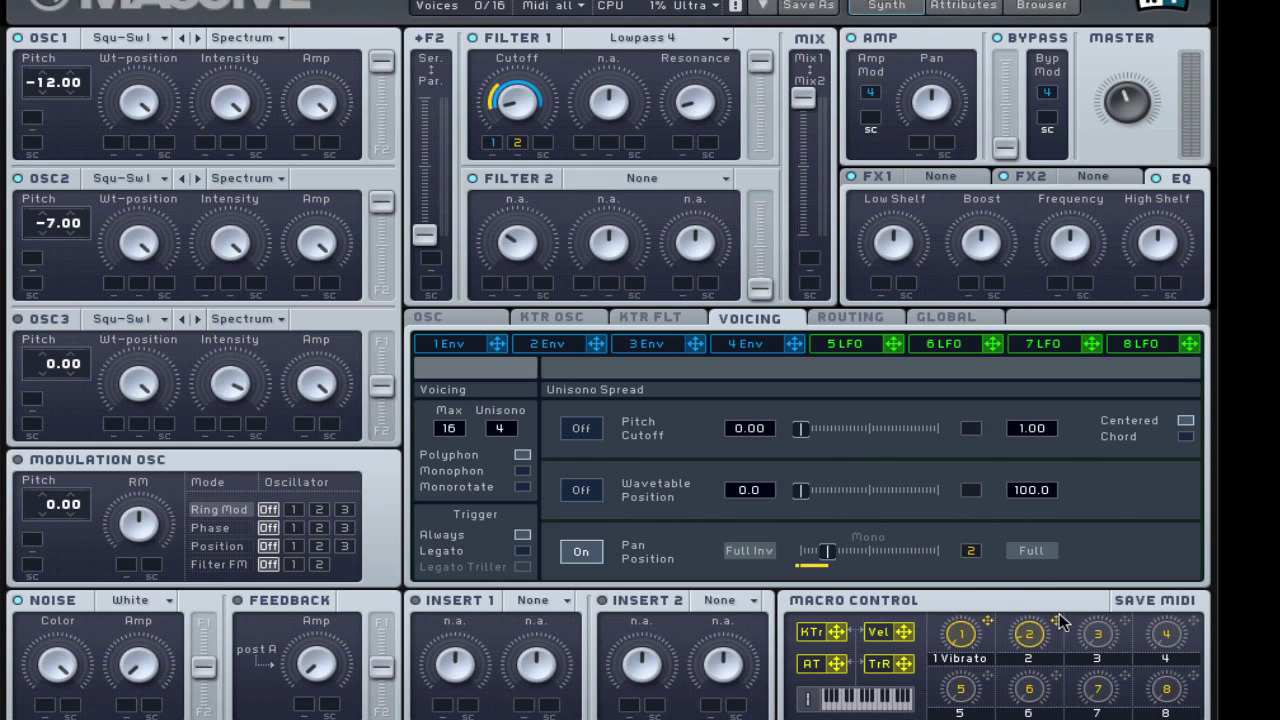
left_click_drag(1056, 622, 900, 298)
left_click_drag(1140, 420, 1150, 290)
left_click_drag(882, 287, 881, 275)
Load Delay Synced into FX2 with Left at 1/4 and Right at 1/8
left_click(1104, 182)
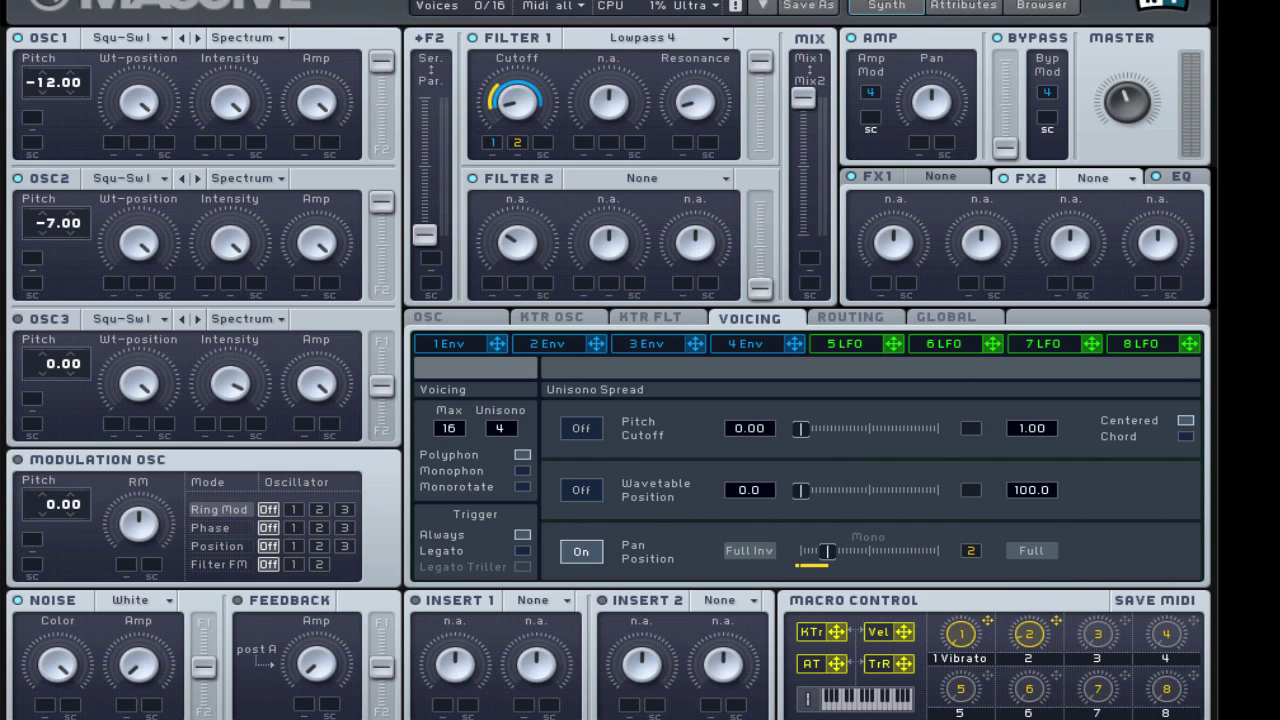
left_click(1071, 174)
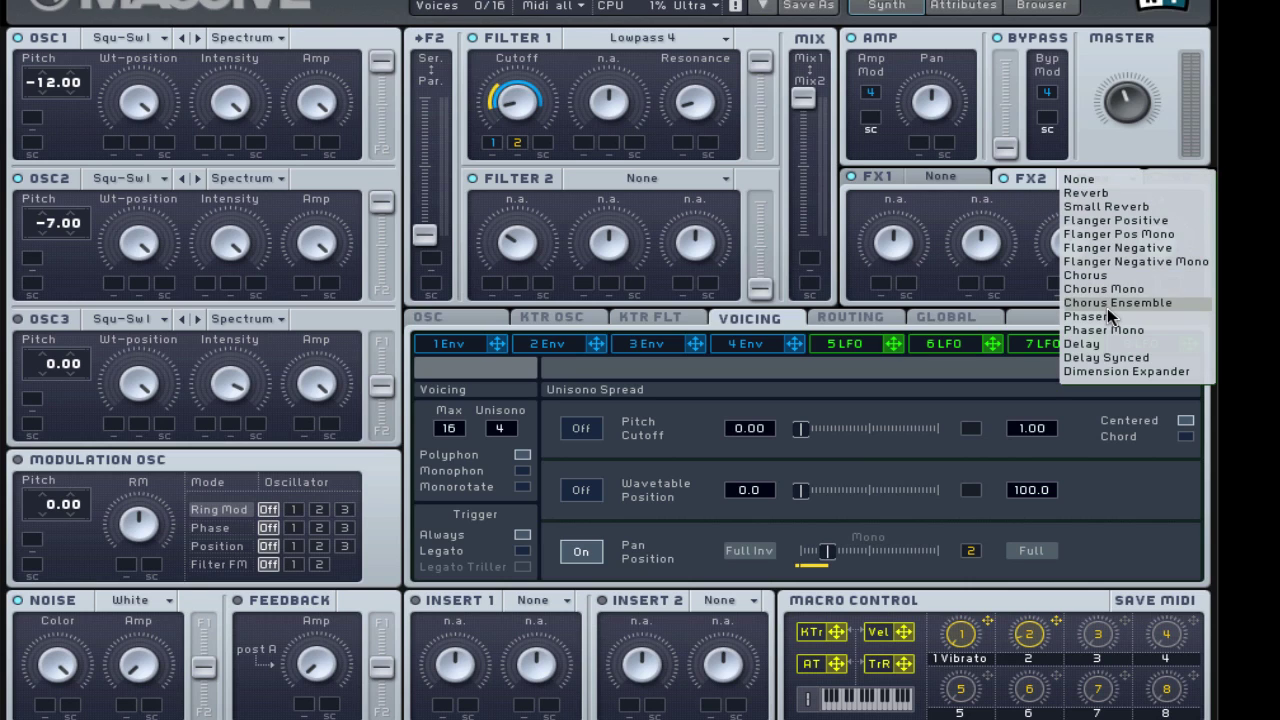
left_click(1106, 356)
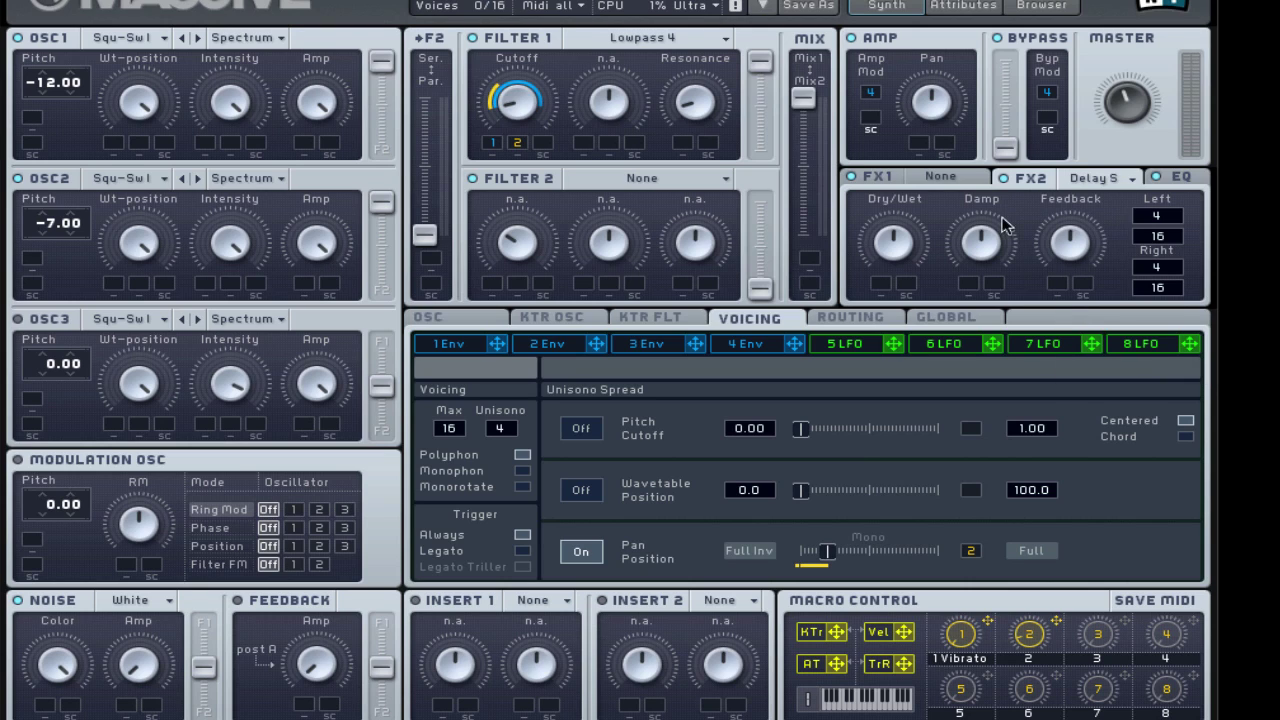
left_click_drag(1168, 226, 1167, 358)
left_click_drag(1163, 242, 1168, 324)
Assign macro 2 to the delay's Feedback, Damp and Dry/Wet, setting the dry/wet depth
left_click_drag(1056, 622, 1060, 245)
left_click_drag(1056, 622, 970, 238)
left_click_drag(894, 344, 881, 283)
left_click_drag(882, 253, 903, 267)
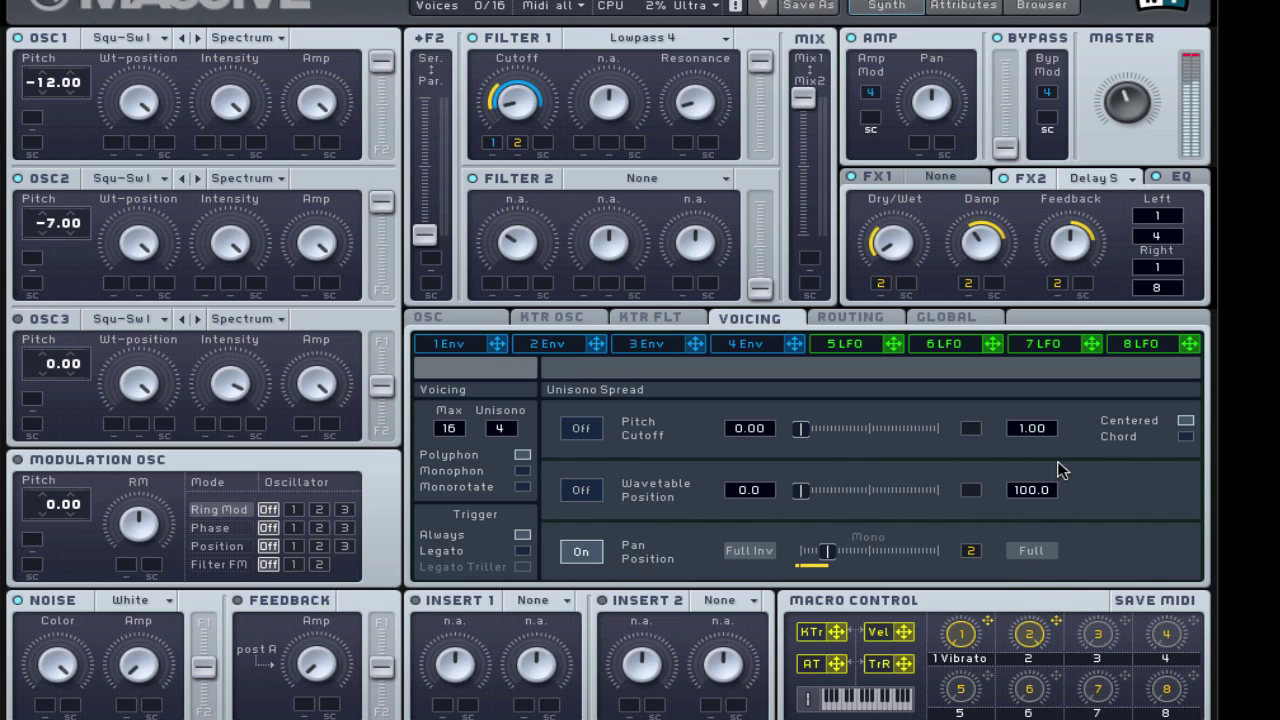
Load Dimension Expander into FX1 and turn its Size down
left_click(940, 177)
left_click(940, 178)
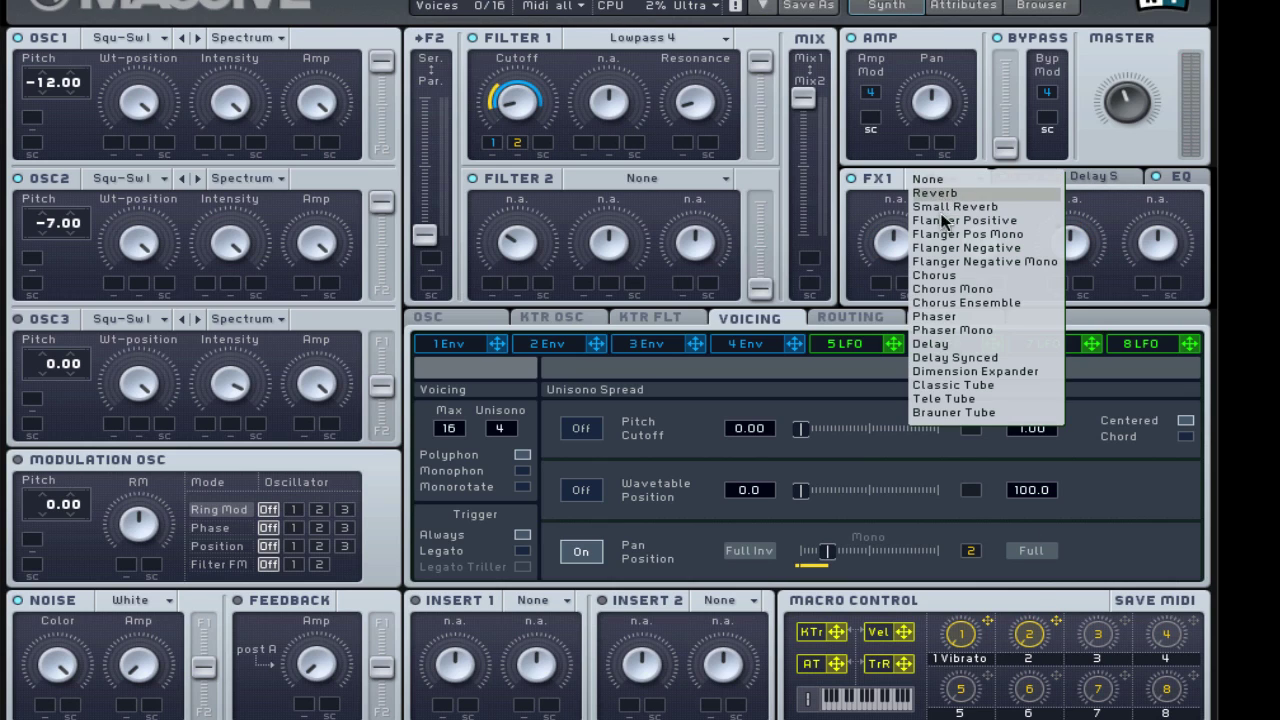
left_click(971, 367)
left_click_drag(978, 255, 970, 282)
Adjust the Dimension Expander Dry/Wet and assign macro 2 to it, then audition
left_click_drag(893, 245, 887, 326)
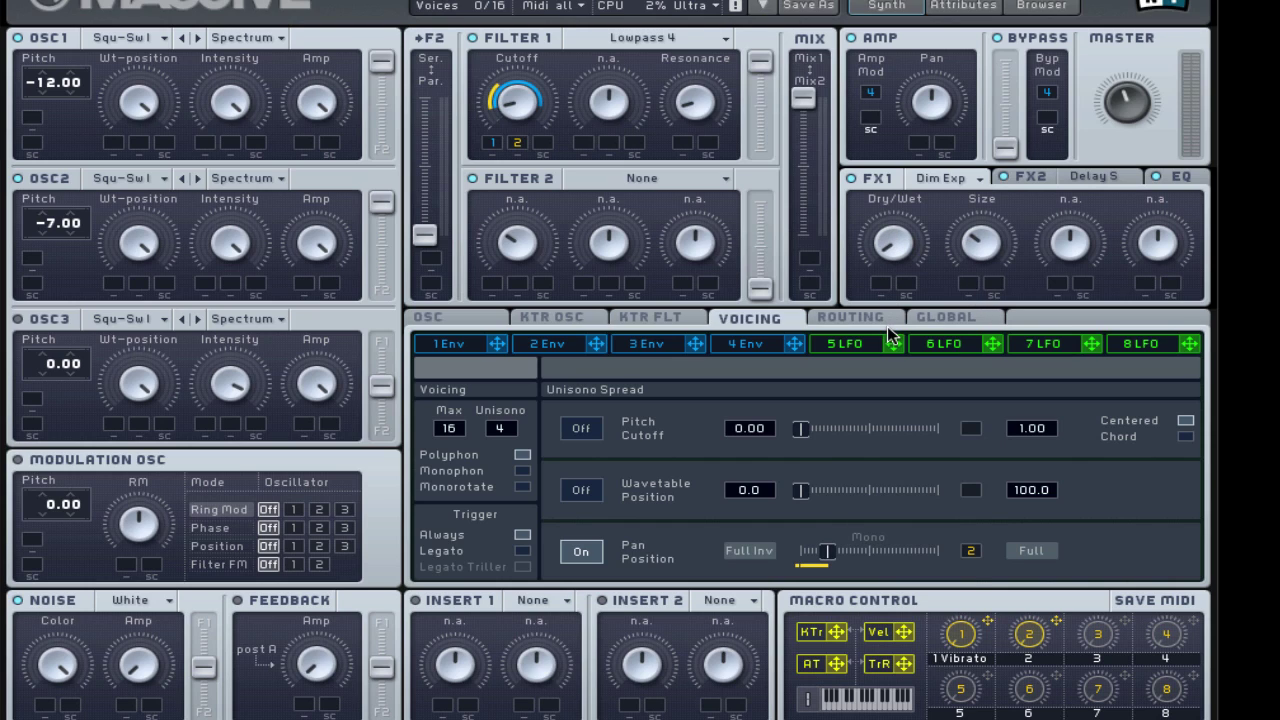
left_click_drag(1057, 622, 881, 265)
left_click_drag(1027, 631, 1034, 577)
Assign macro 2 to the Release of envelope 4
left_click(745, 346)
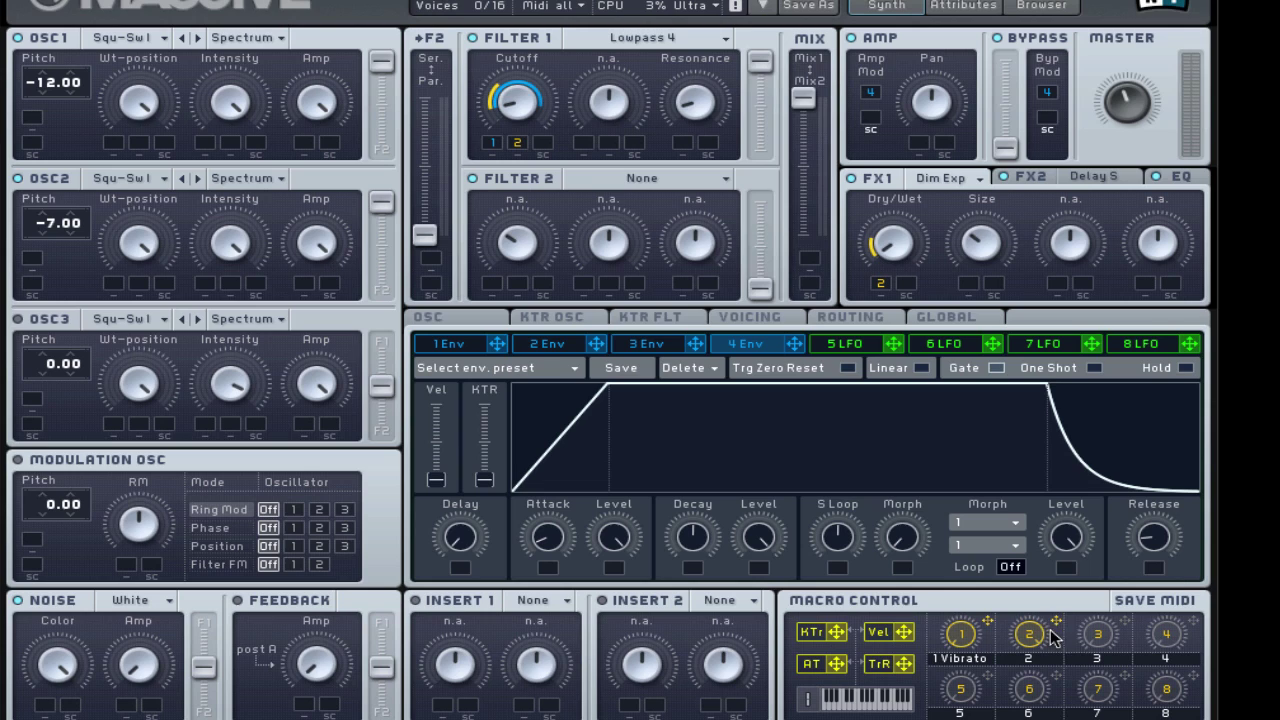
mouse_move(1056, 622)
left_mouse_down()
mouse_move(1160, 572)
mouse_move(1157, 522)
mouse_move(1149, 545)
left_mouse_up()
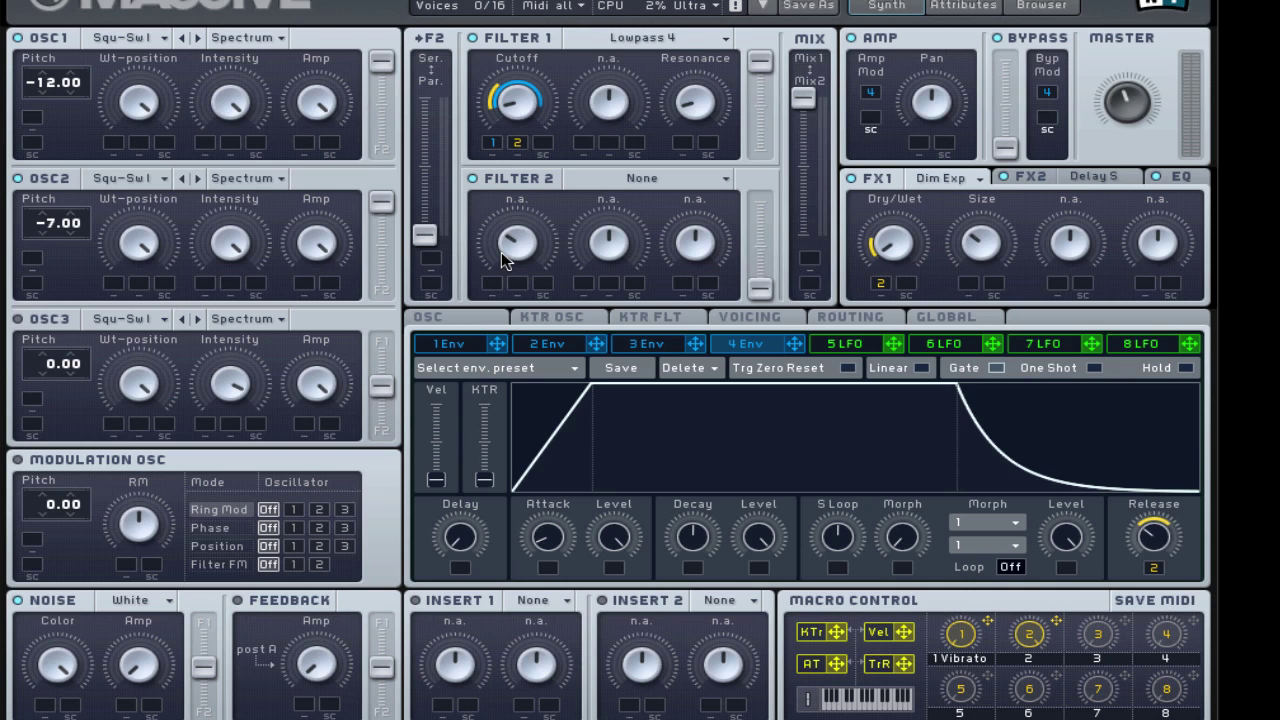
Rename the macro 2 label to 'grow.'
double_click(1030, 660)
type("grow.")
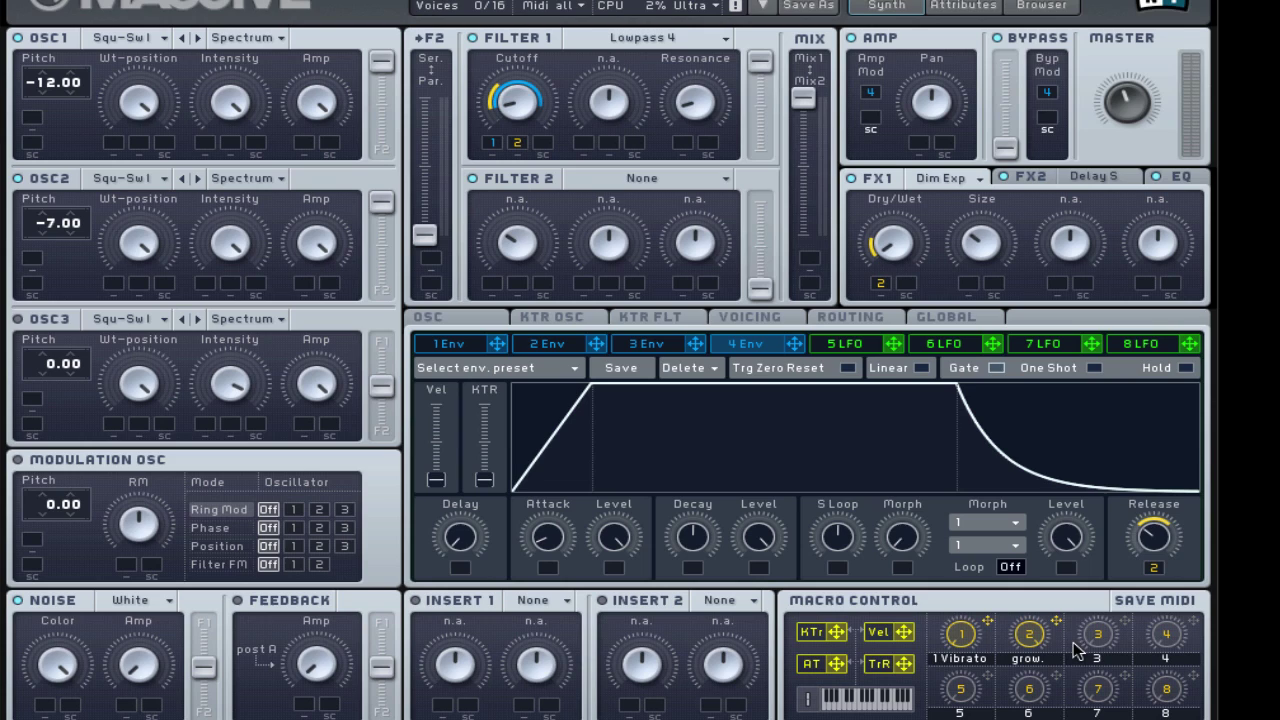